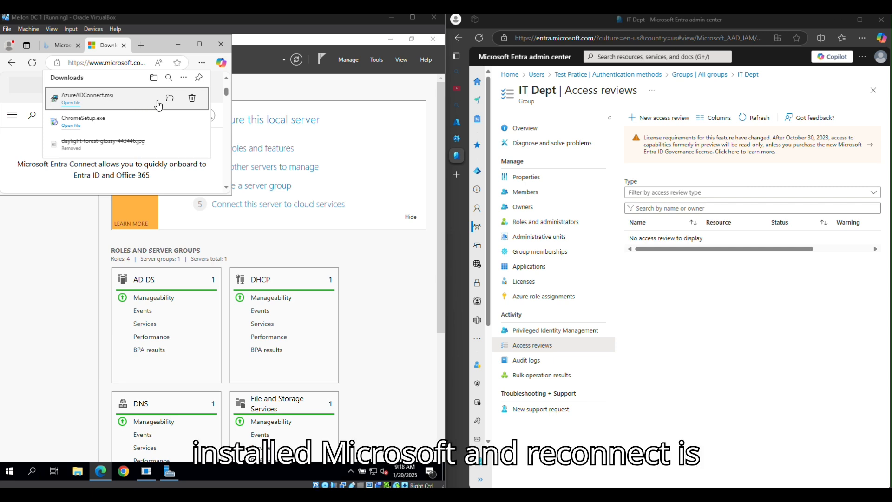
- Launch the downloaded AzureADConnect.msi installer and accept the license terms and privacy notice in the Microsoft Entra Connect Sync wizard
click(78, 109)
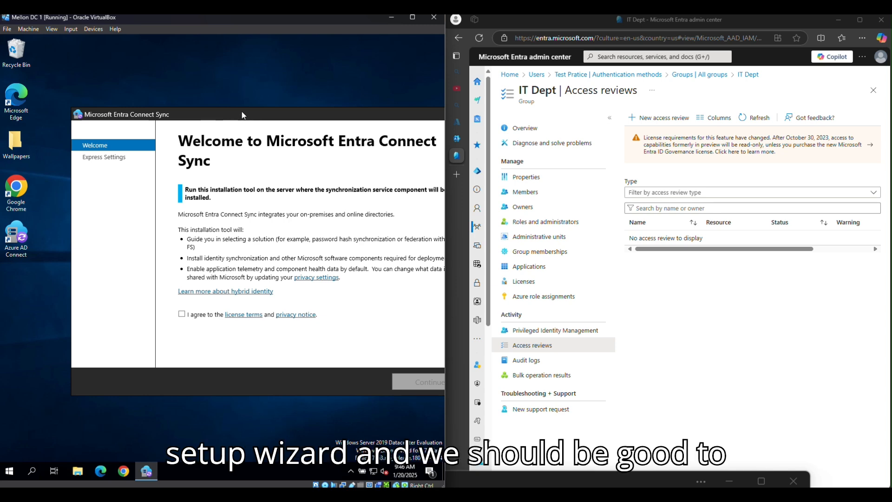
drag(242, 115, 176, 99)
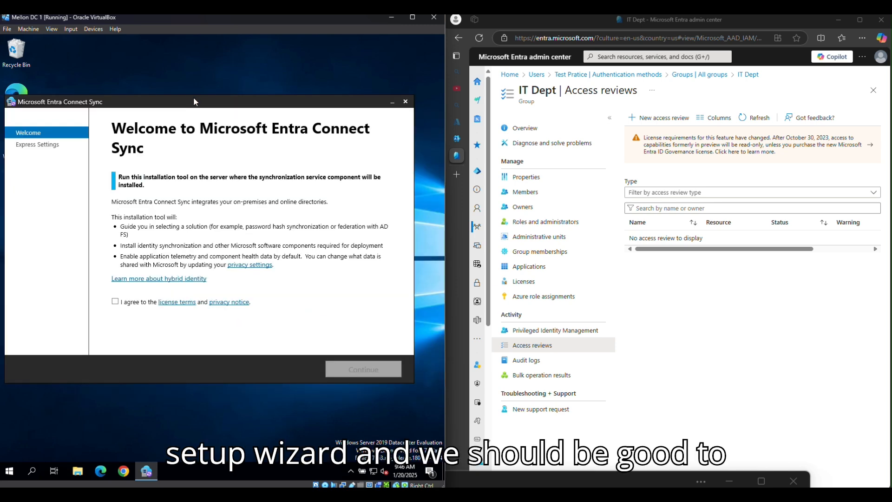
key(space)
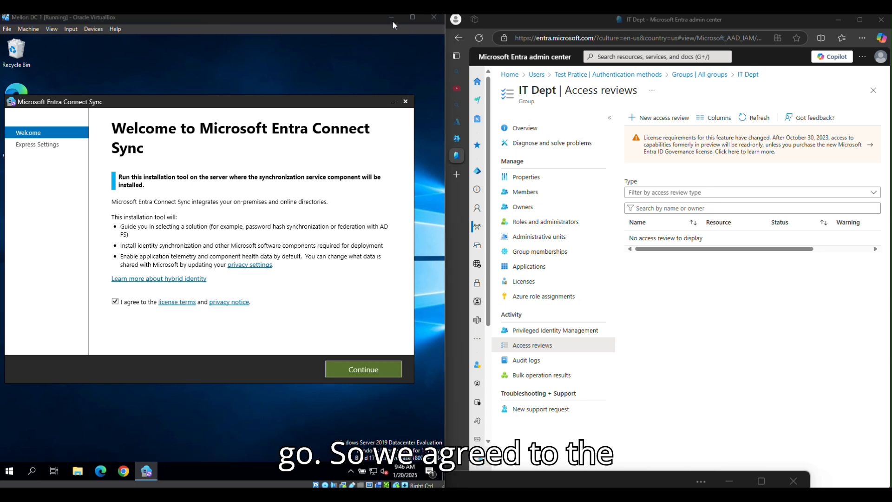
click(359, 372)
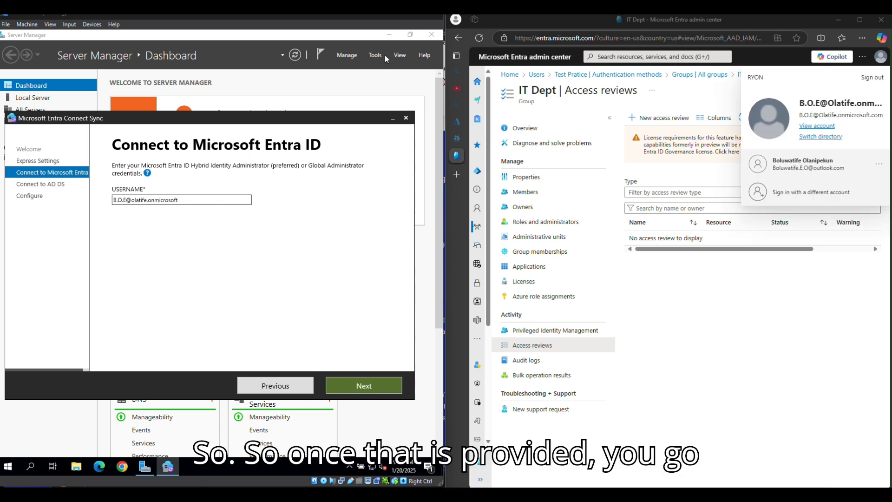
- Submit the Microsoft Entra ID administrator username and the AD DS enterprise administrator credentials in the sync wizard
click(369, 388)
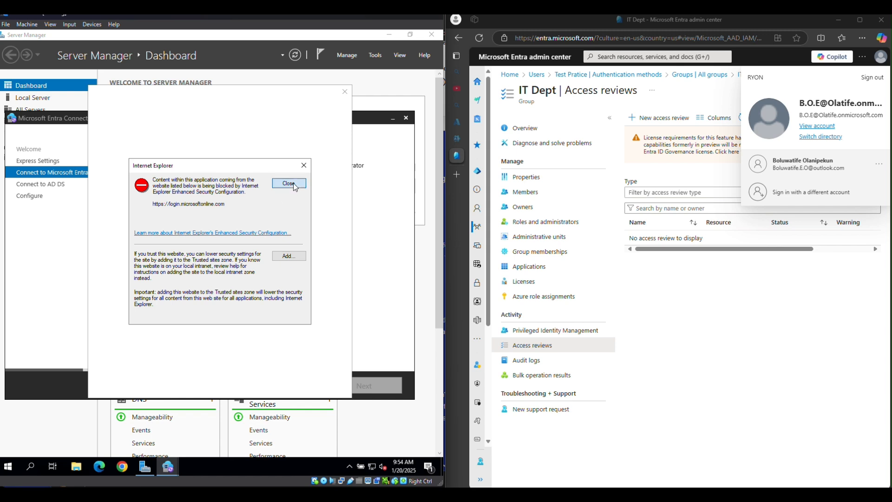
click(289, 183)
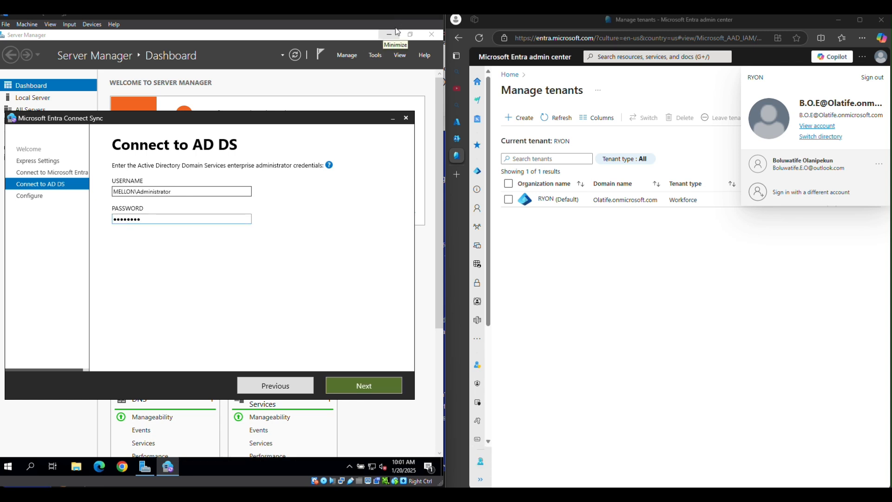
click(371, 391)
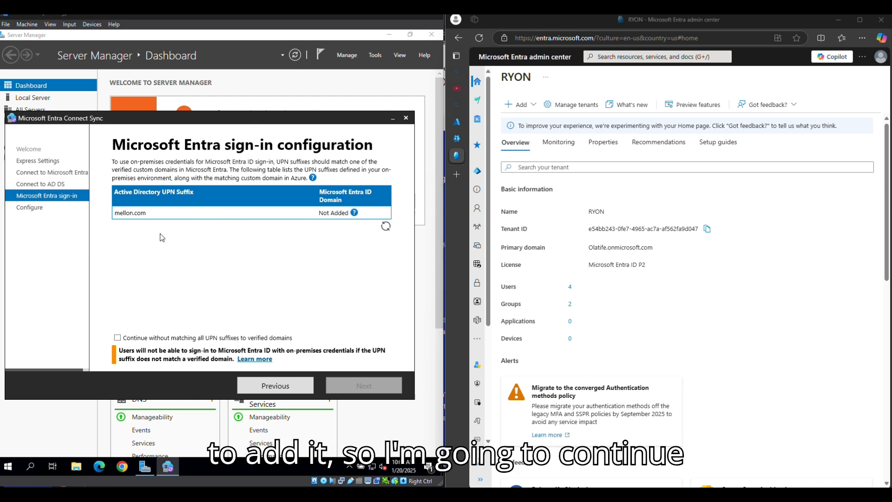
- Continue without matching all UPN suffixes to verified domains and install with synchronization starting when configuration completes
click(117, 338)
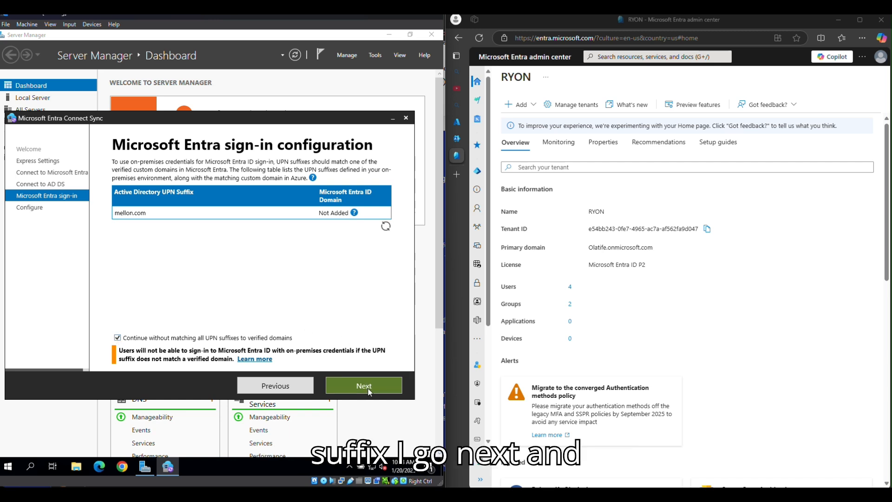
click(364, 385)
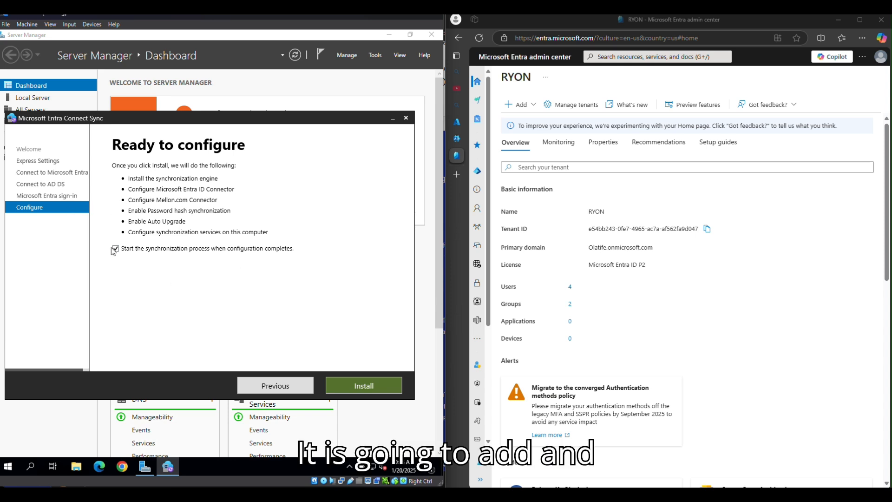
click(383, 385)
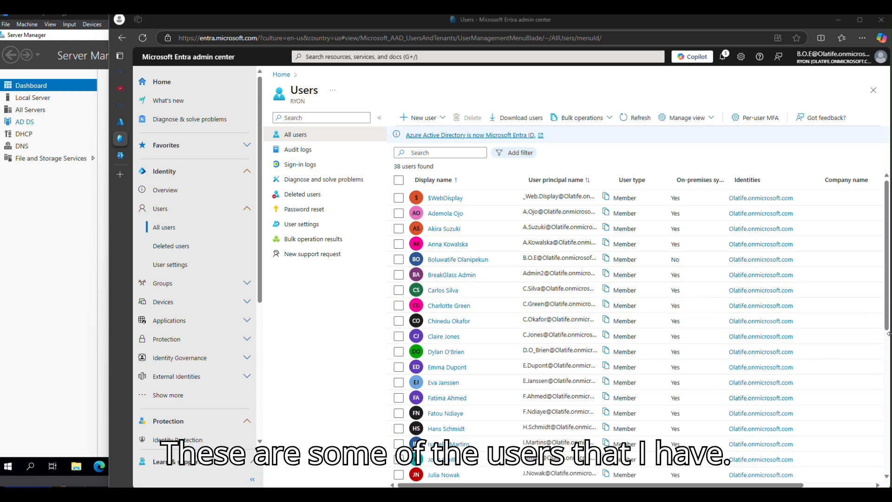
- Look through the list of all users in the Microsoft Entra admin center for the synchronized accounts
drag(887, 305, 887, 446)
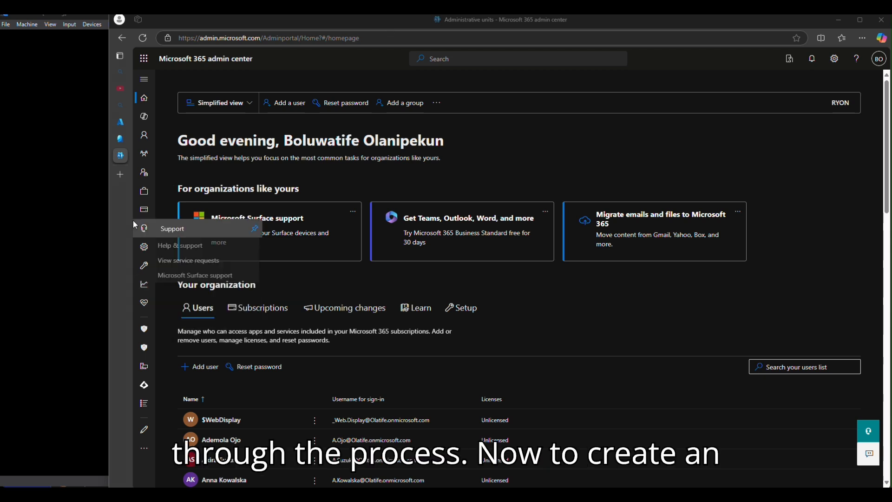
- In the Microsoft 365 admin center, start a new administrative unit named "Paris" with the description "Members of the Paris branch"
click(146, 80)
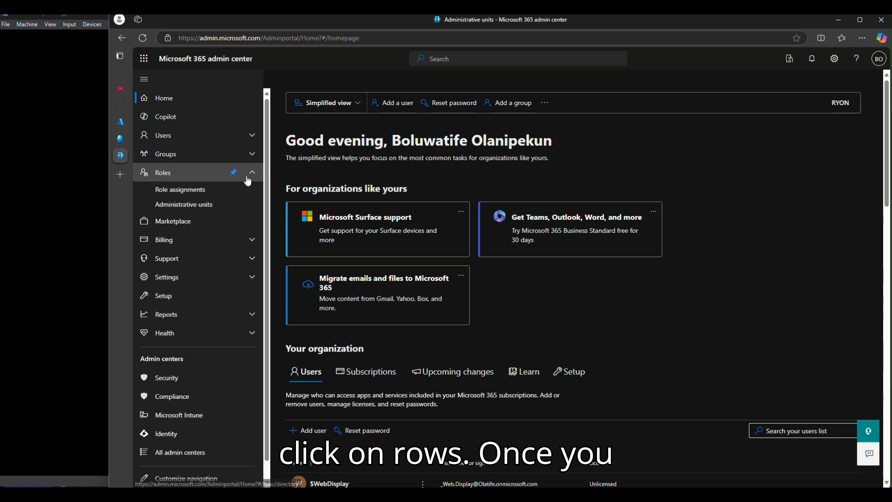
click(196, 209)
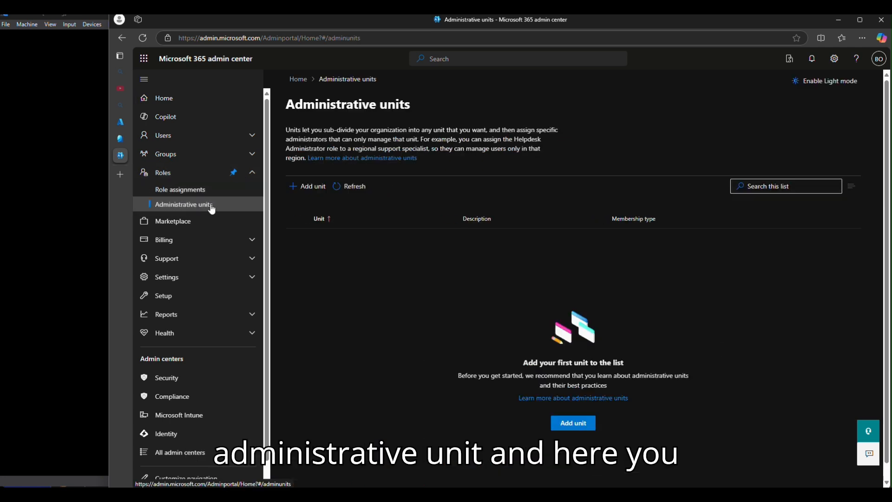
right_click(311, 192)
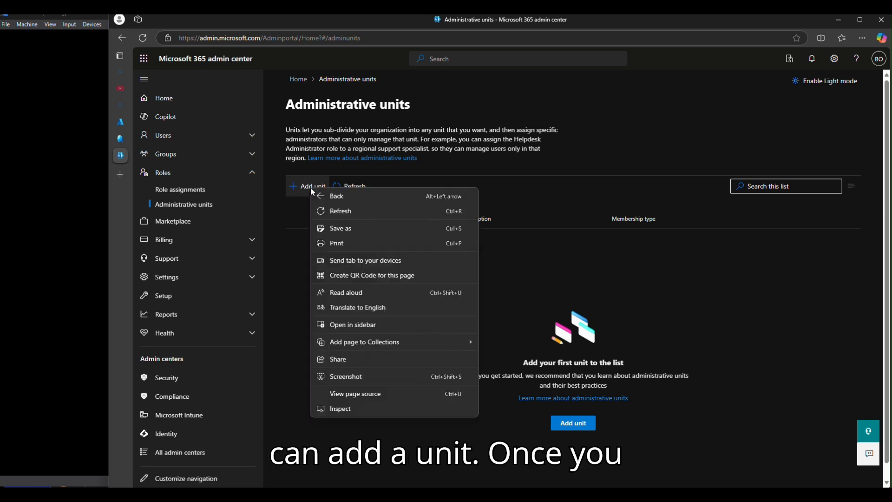
click(305, 183)
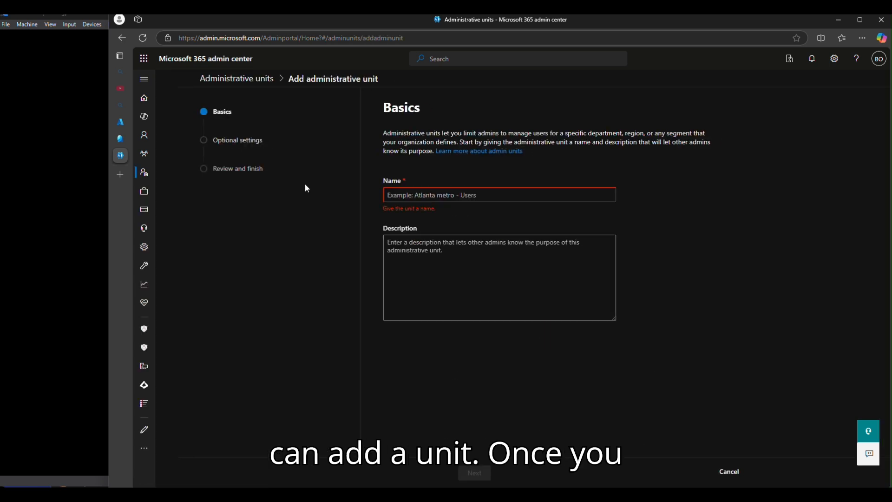
click(479, 195)
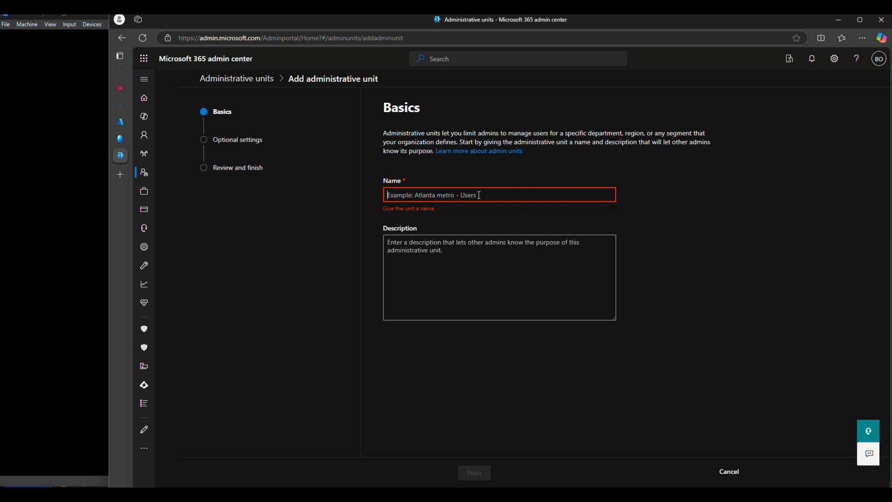
text(Paris)
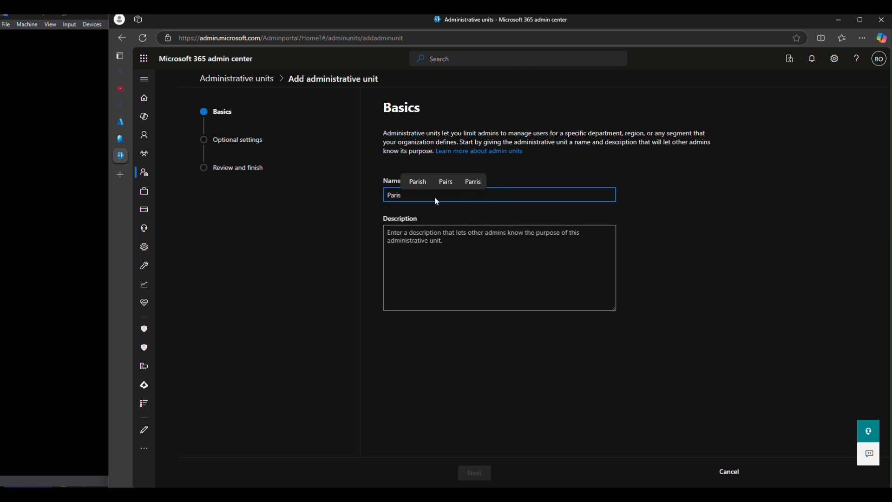
click(407, 246)
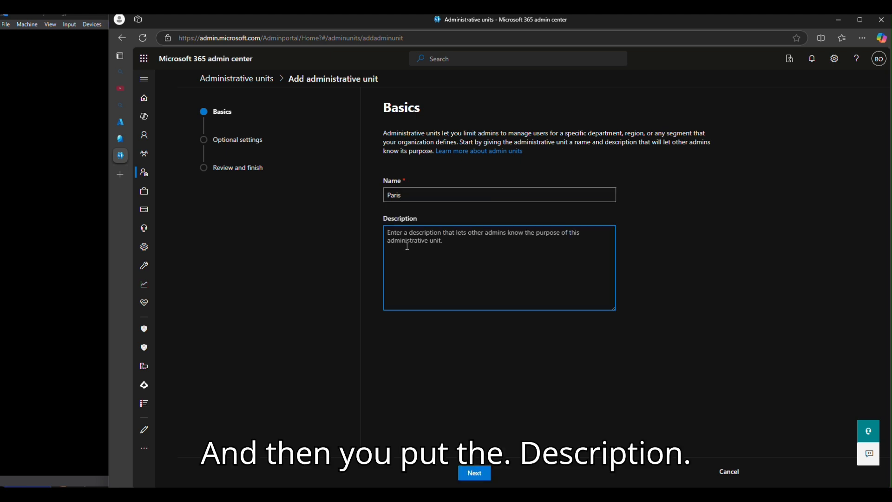
text(Members of the Paris branch)
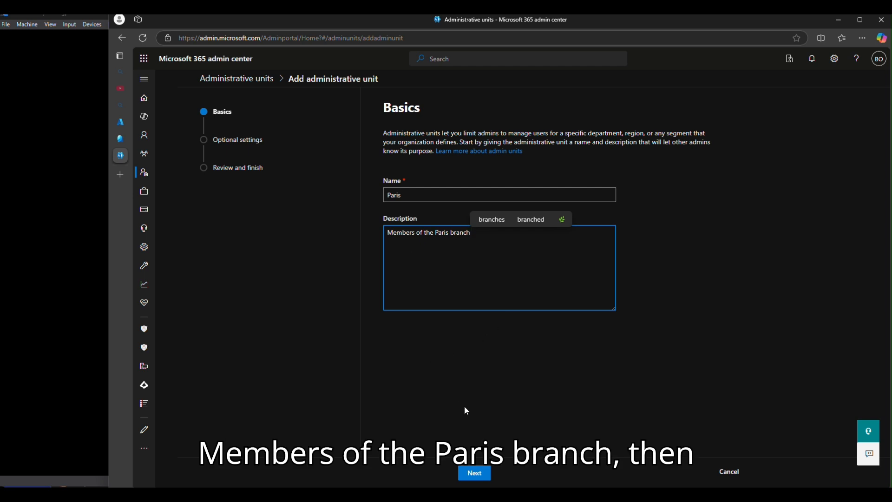
click(478, 472)
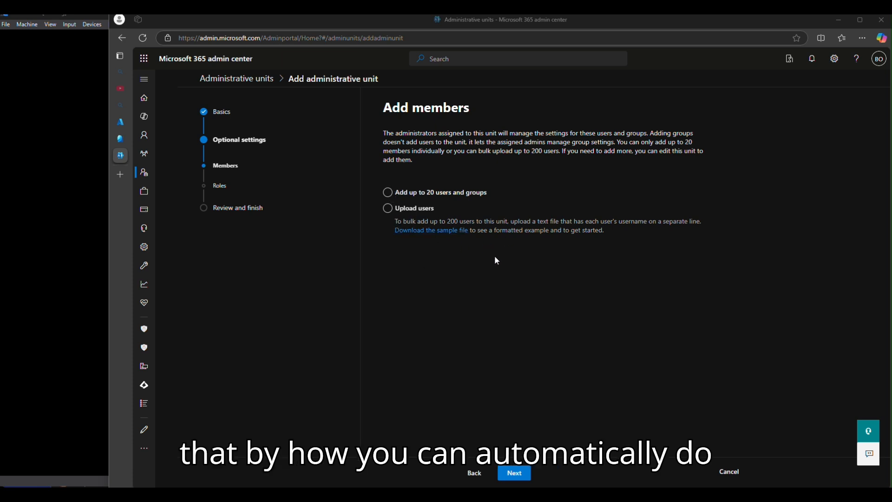
- Choose to add up to 20 users and groups, and add the second, third and fourth listed users as members
click(393, 197)
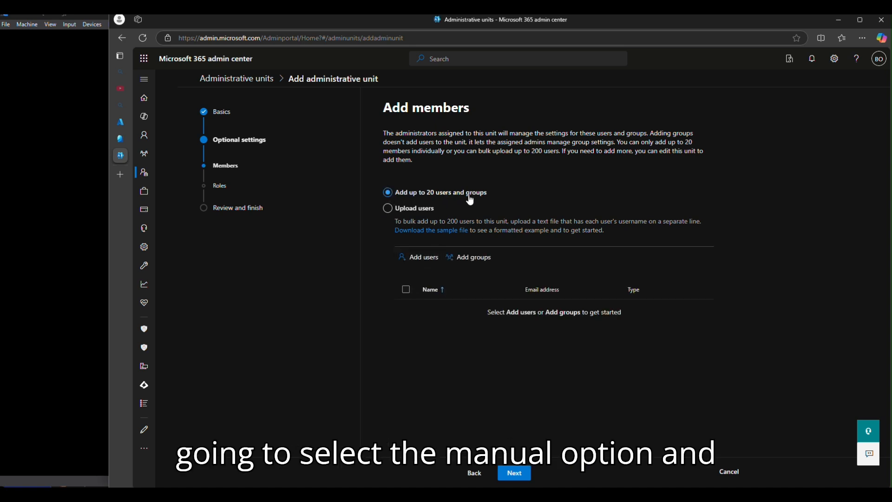
click(422, 263)
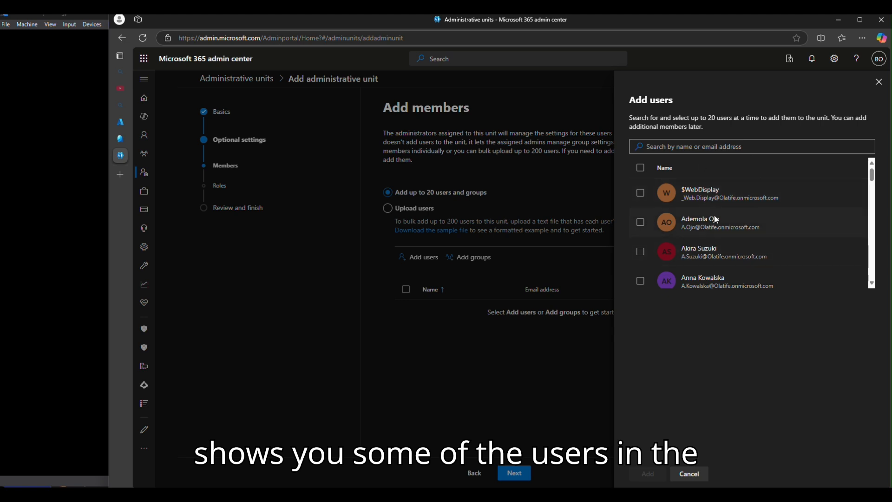
click(736, 148)
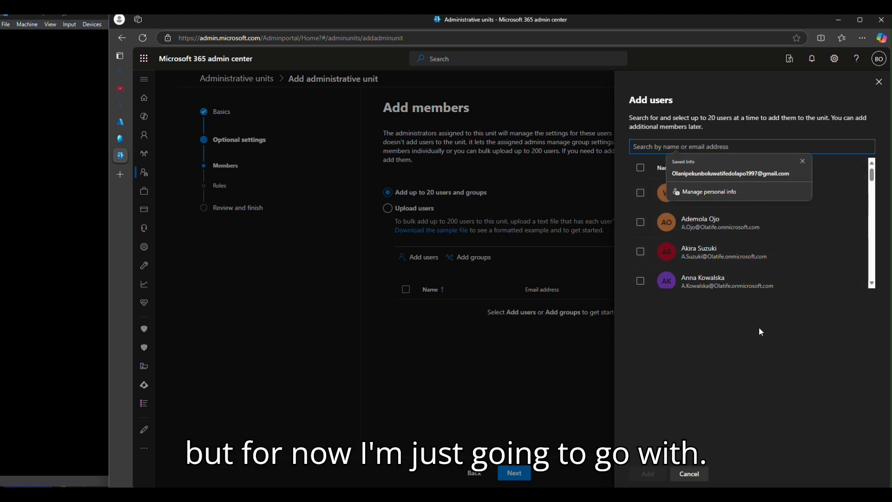
click(740, 312)
click(640, 193)
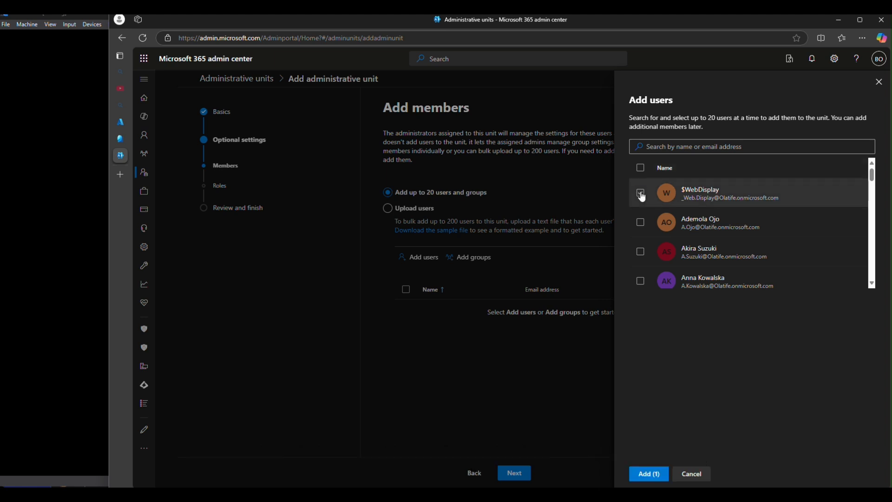
click(641, 195)
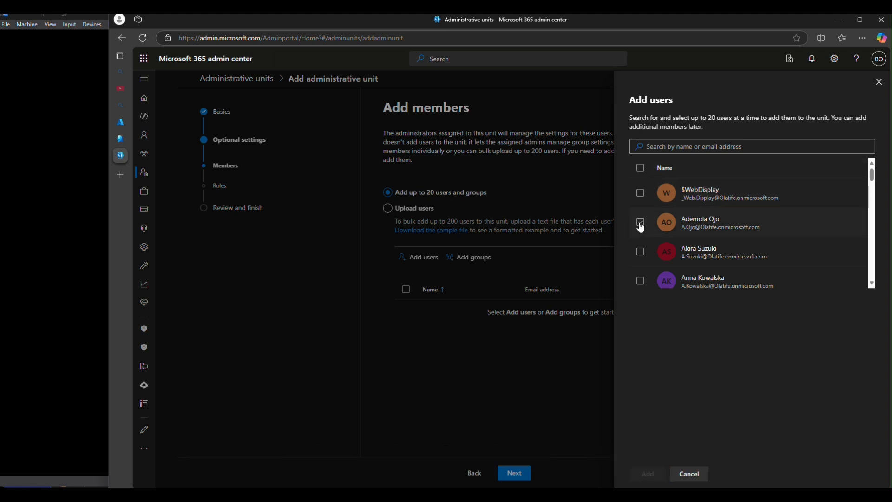
click(641, 223)
click(641, 252)
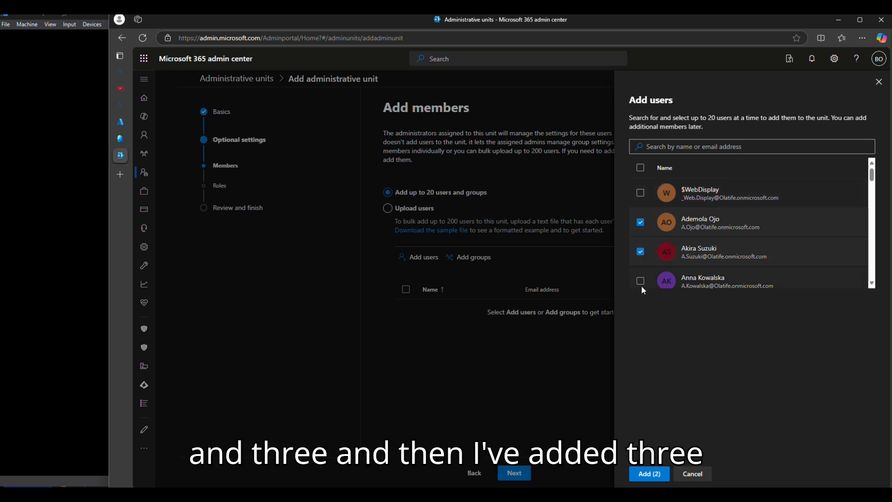
click(650, 473)
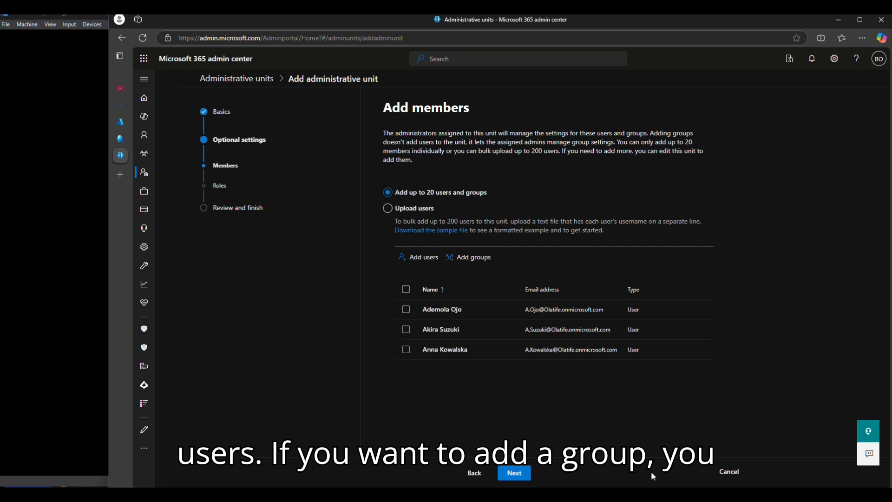
- Find the IT Dept group by searching for "it", add it to the unit and finish the members stage
click(474, 259)
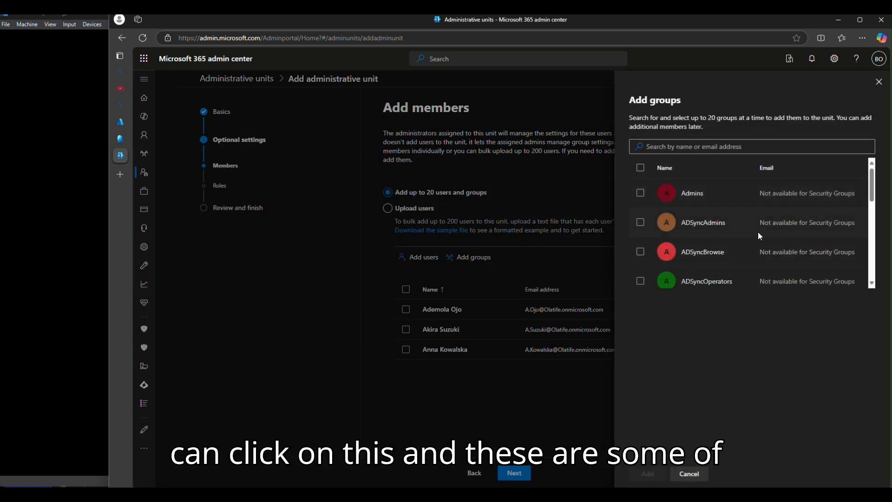
click(736, 147)
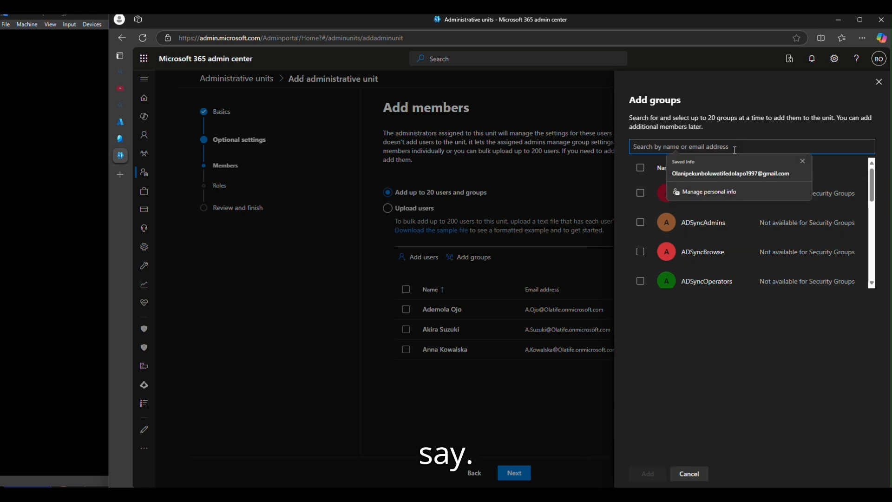
text(it)
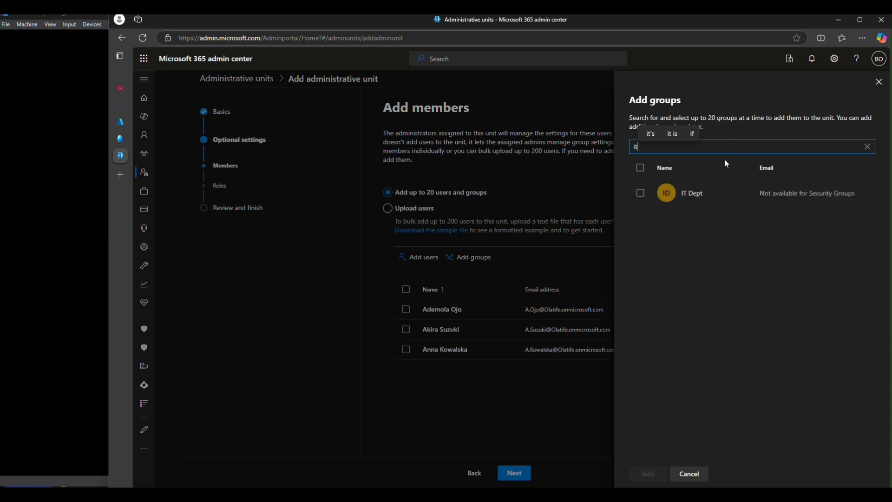
click(719, 194)
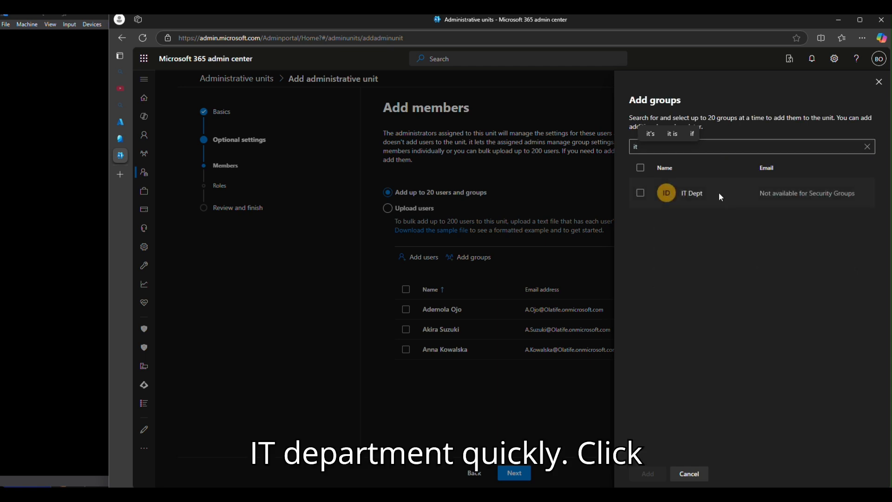
click(639, 193)
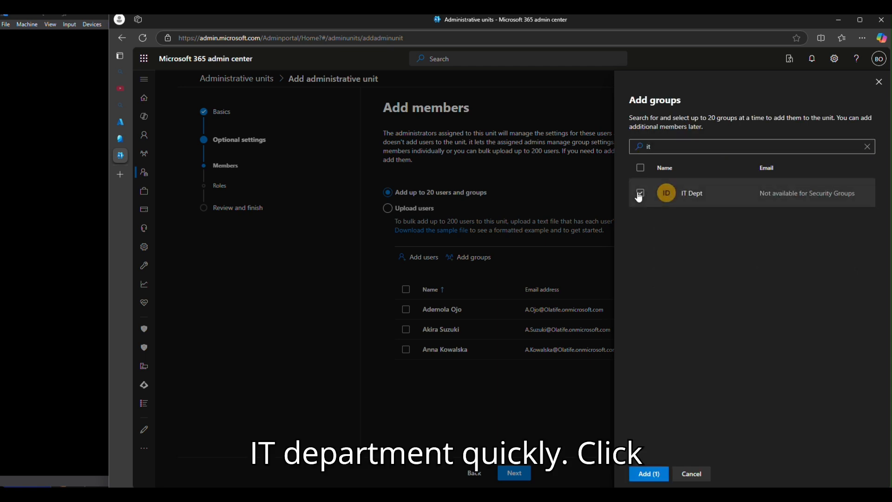
click(652, 479)
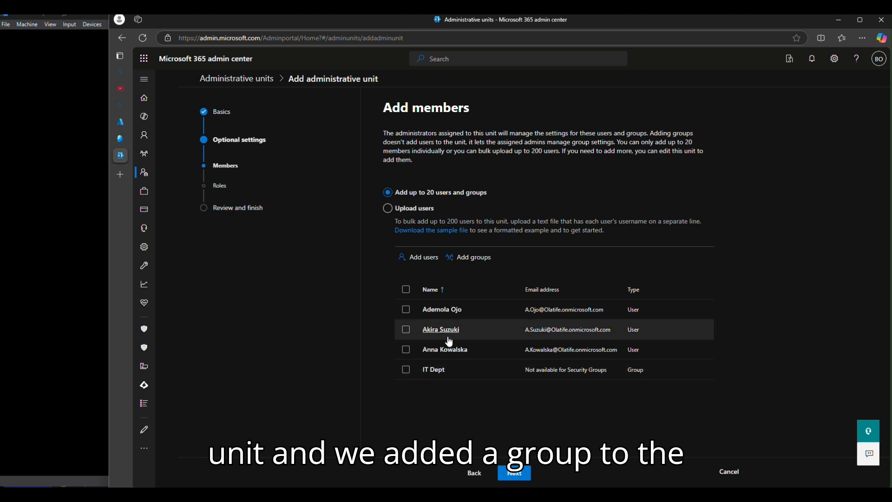
click(512, 474)
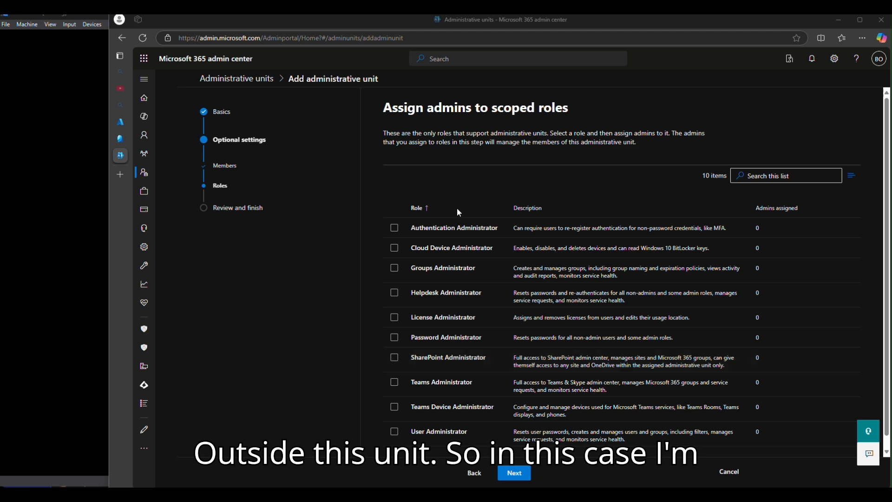
- Assign the second listed user to the User Administrator scoped role, checking the role's general information first
click(394, 432)
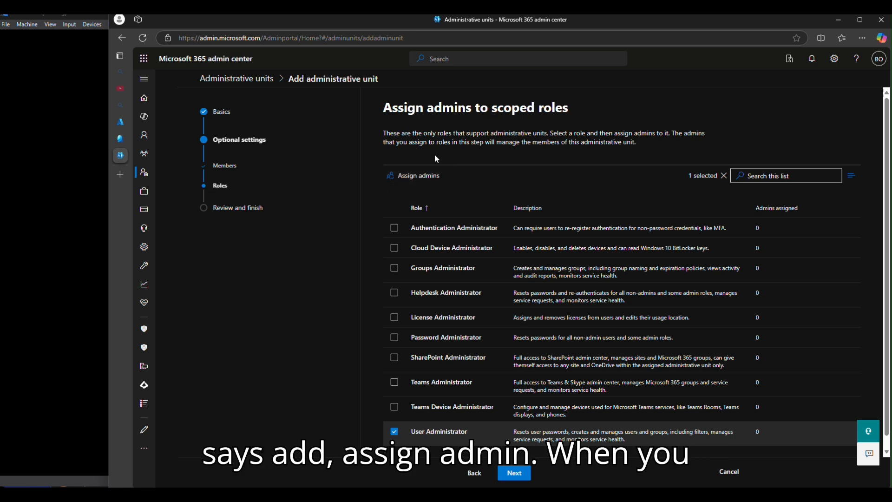
click(411, 179)
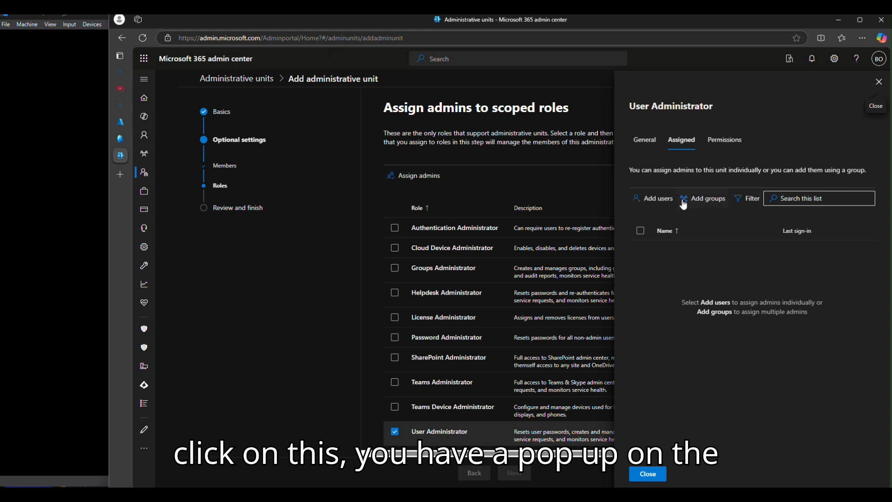
click(644, 141)
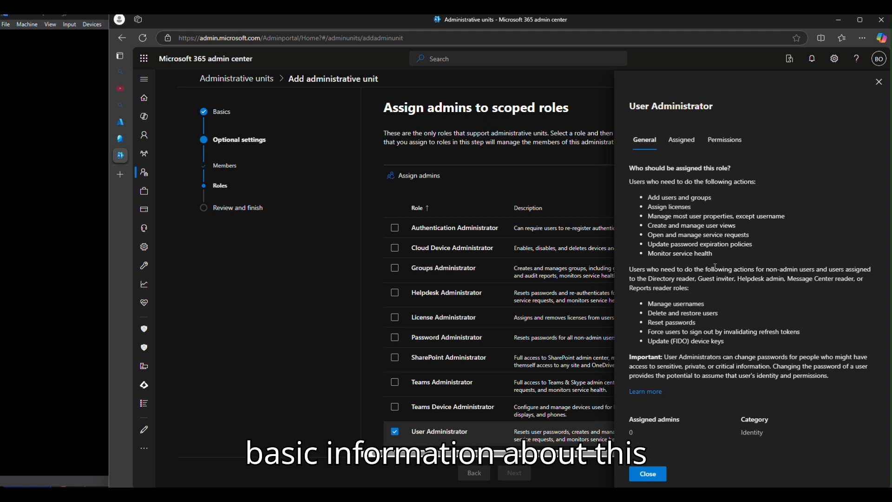
click(682, 139)
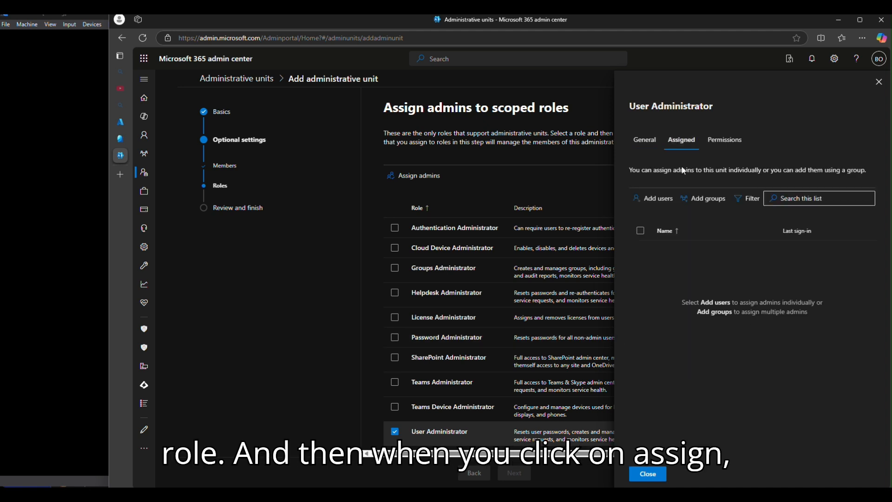
click(654, 200)
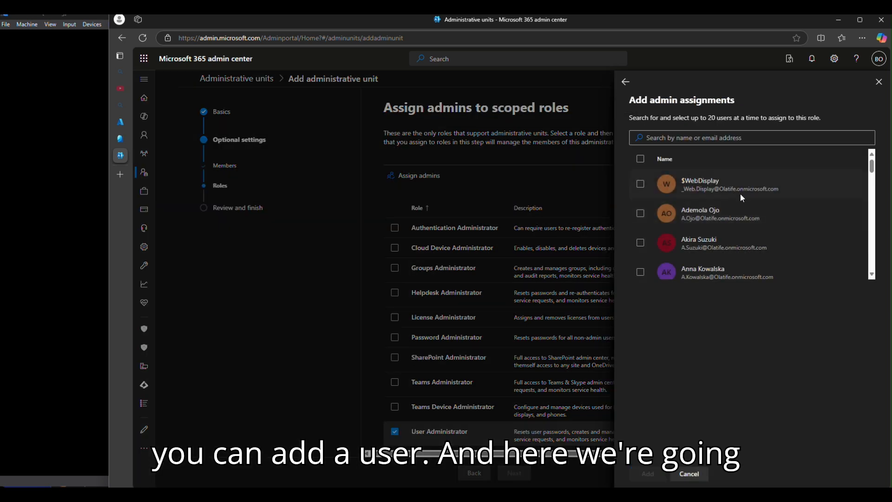
click(640, 213)
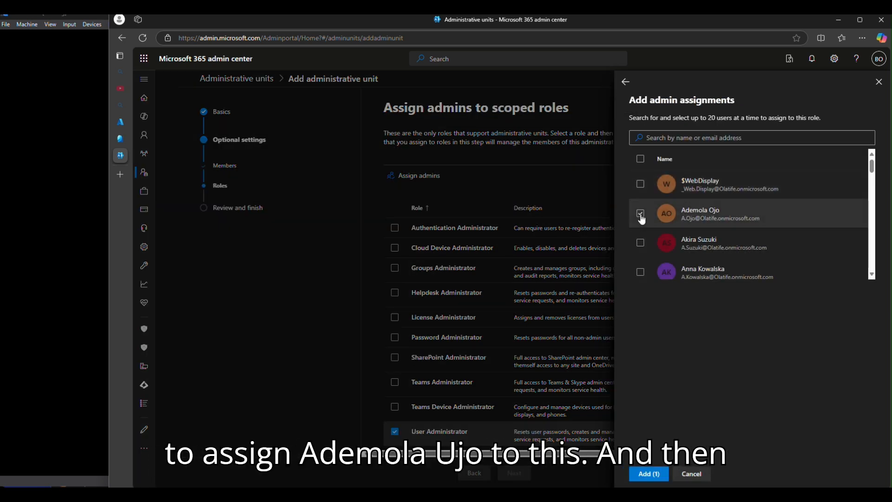
click(655, 475)
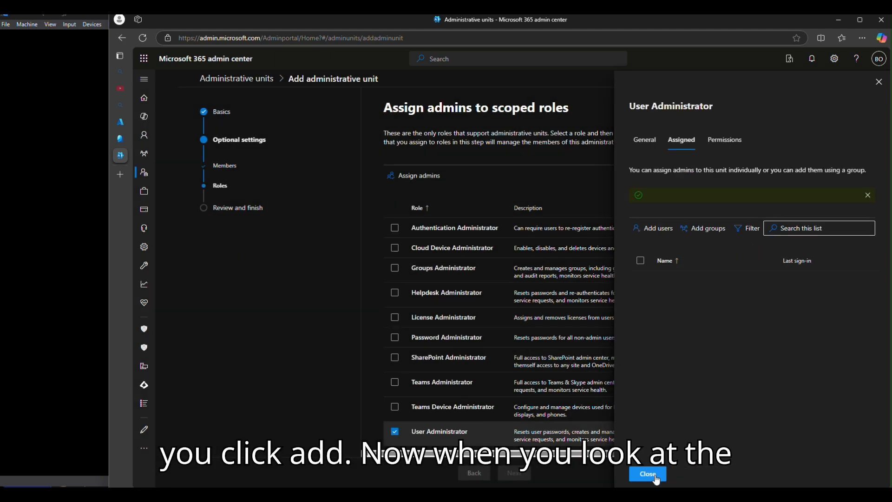
- Read through the User Administrator role's permissions, close its details and advance the Paris unit to the final review
click(736, 145)
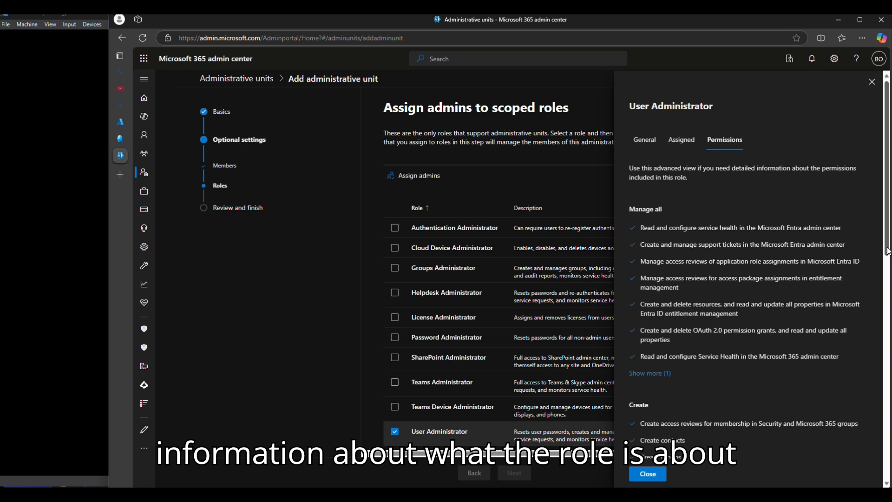
drag(887, 251, 884, 394)
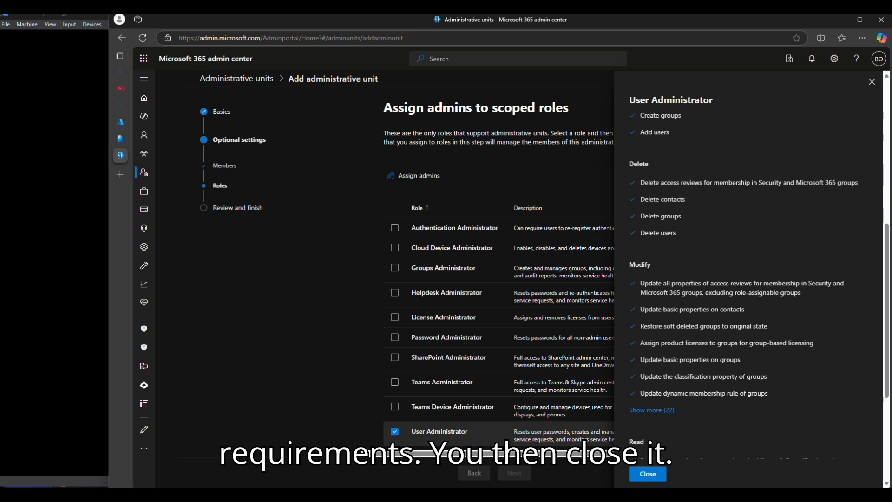
click(648, 473)
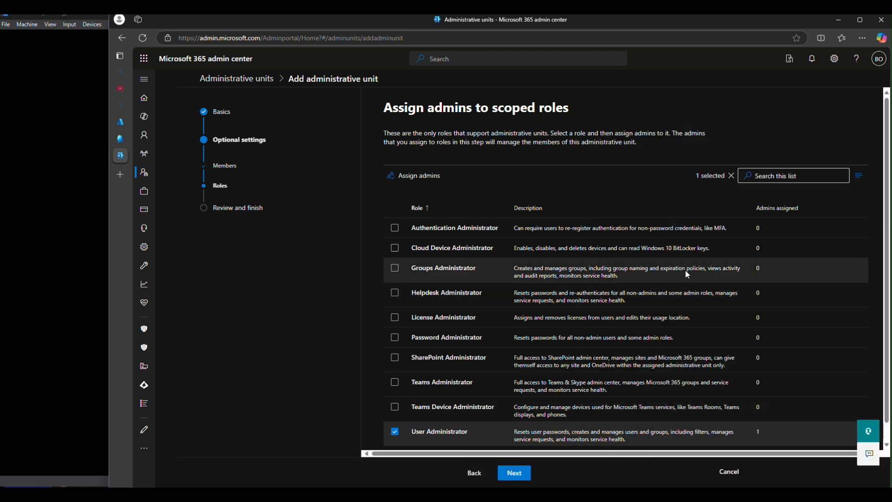
click(514, 472)
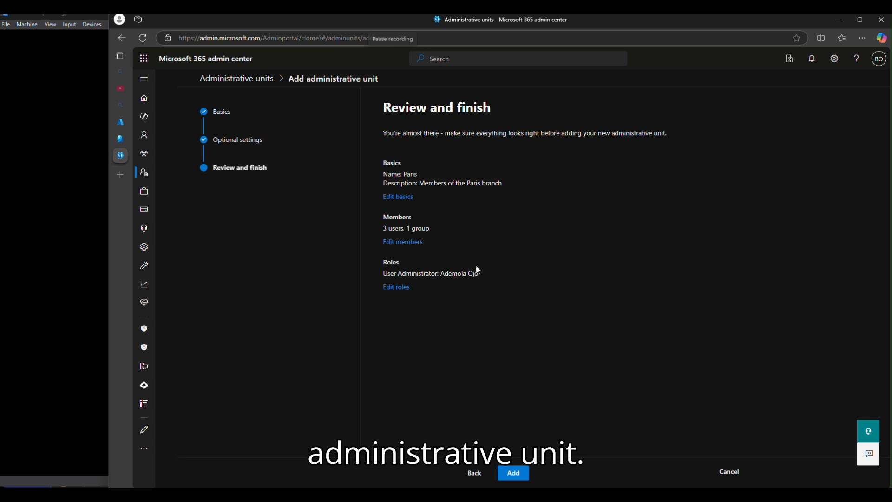
click(396, 24)
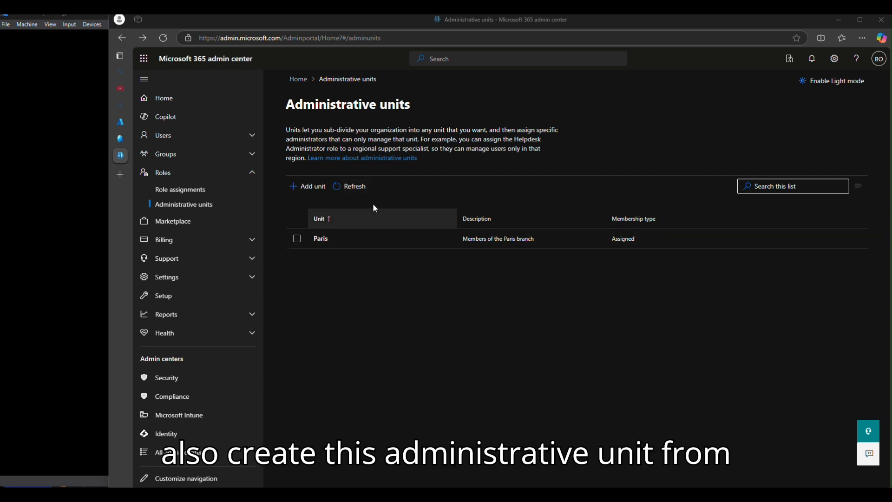
- Switch to the Azure portal, open the Microsoft Entra ID administrative units and view the Paris unit's User Administrator role
click(122, 128)
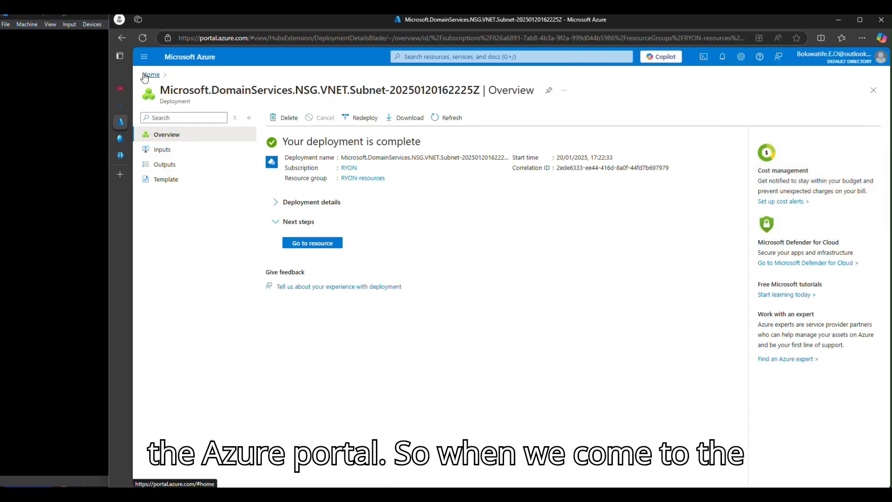
click(145, 59)
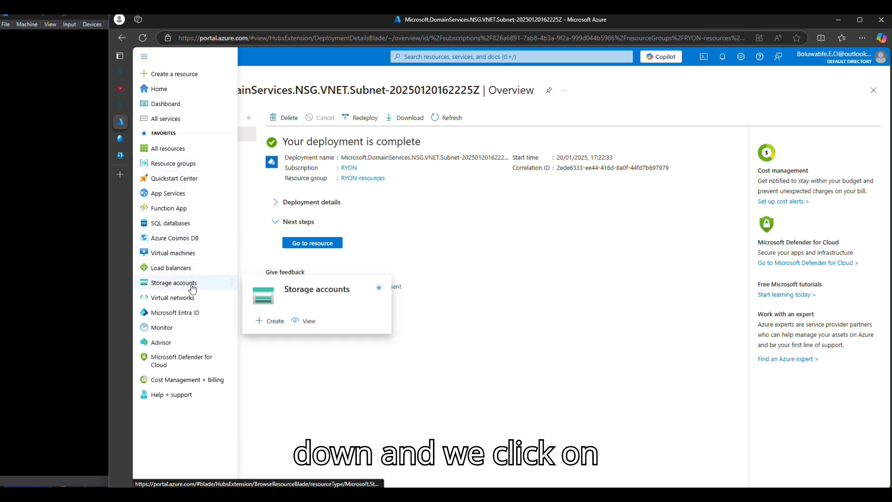
click(187, 315)
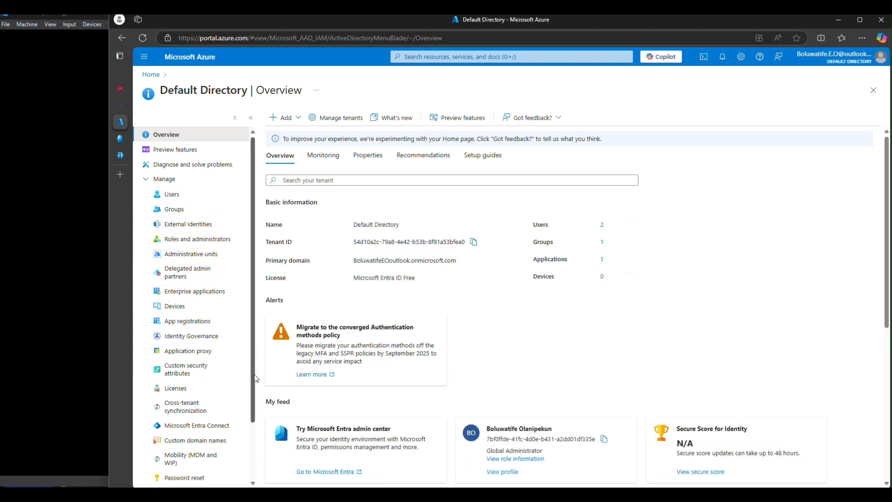
click(213, 244)
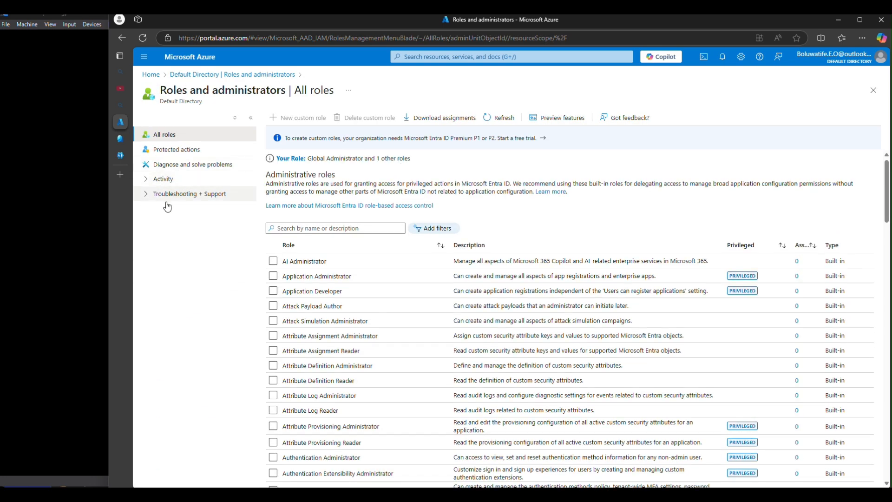
click(235, 77)
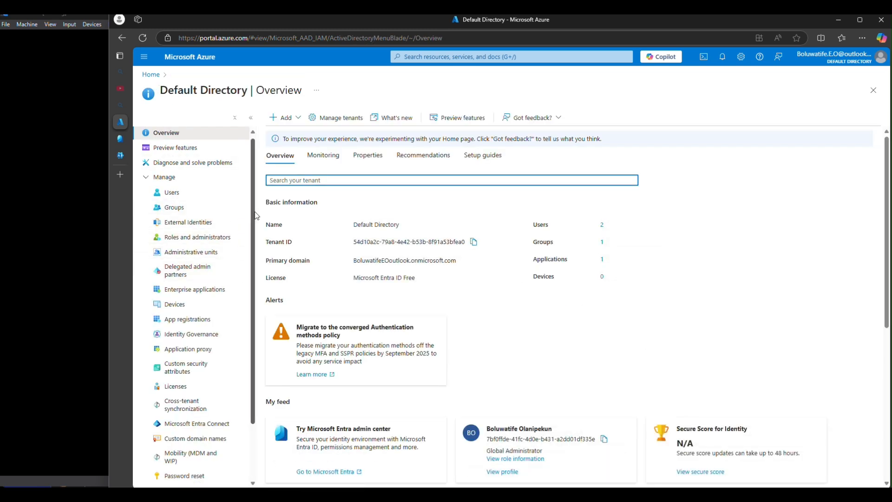
scroll(255, 216, down, 3)
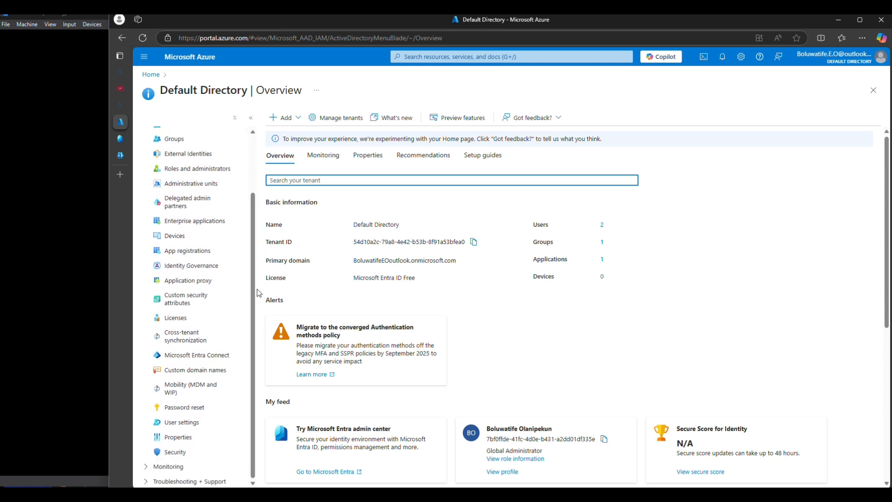
click(393, 22)
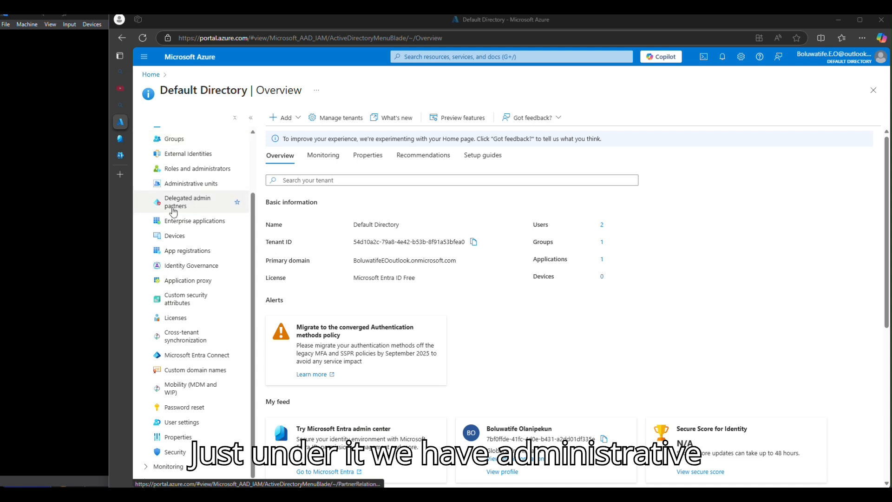
click(197, 184)
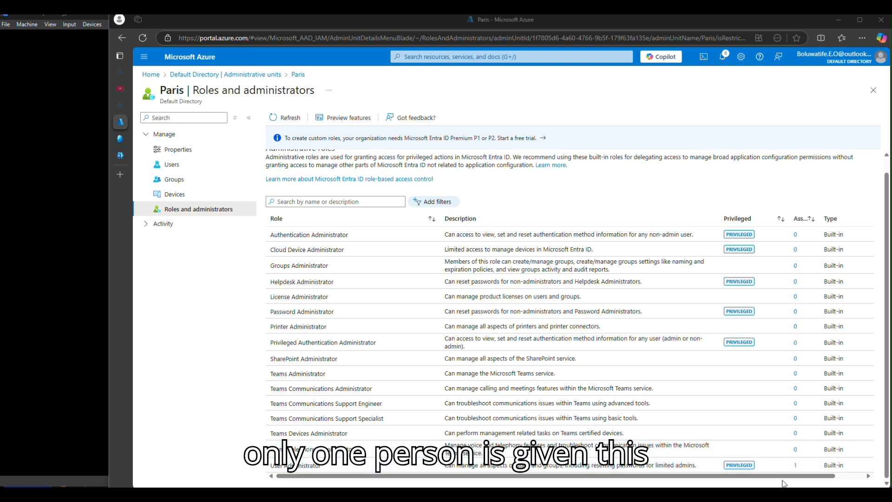
click(306, 466)
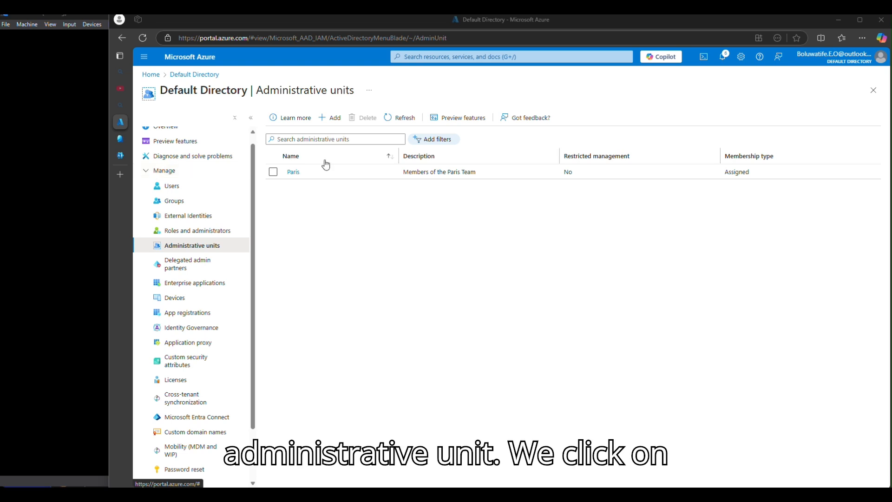
- In the Paris unit's properties, set the membership type to Dynamic User and start a dynamic query
click(293, 172)
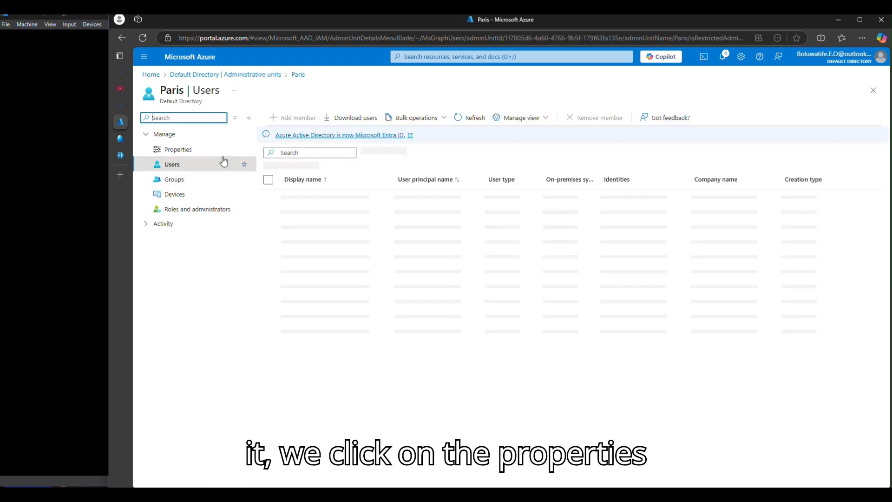
click(176, 152)
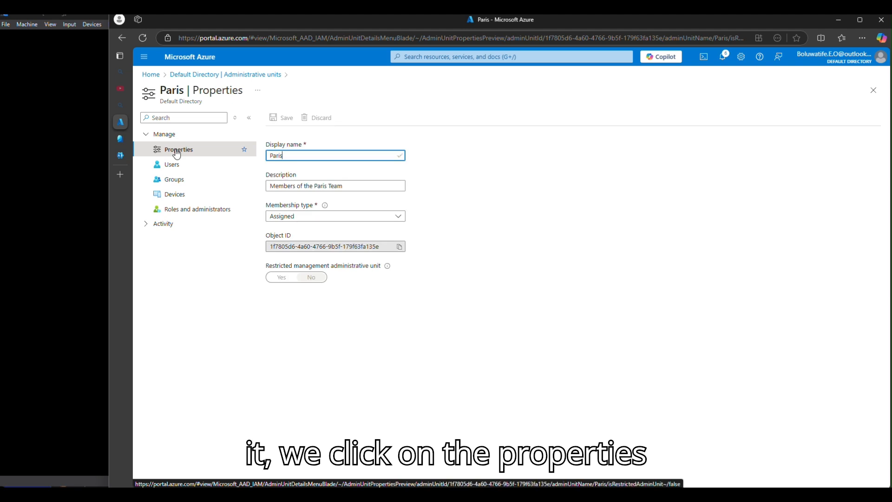
click(361, 216)
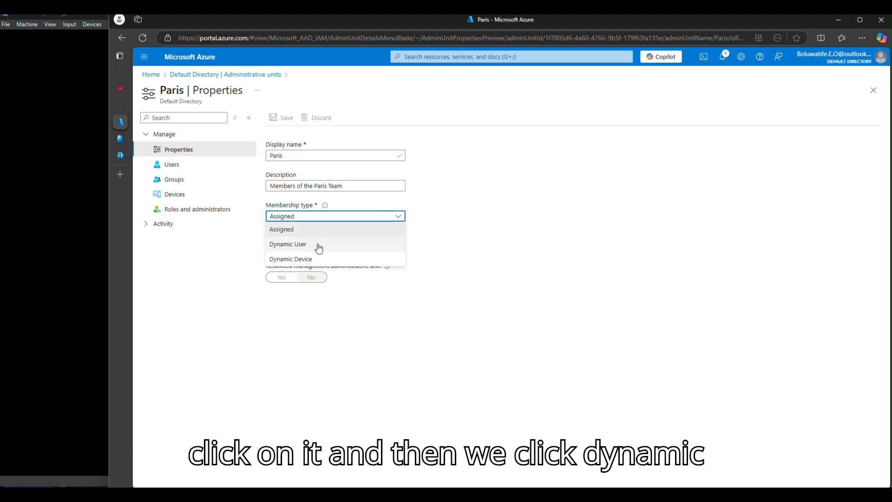
click(319, 244)
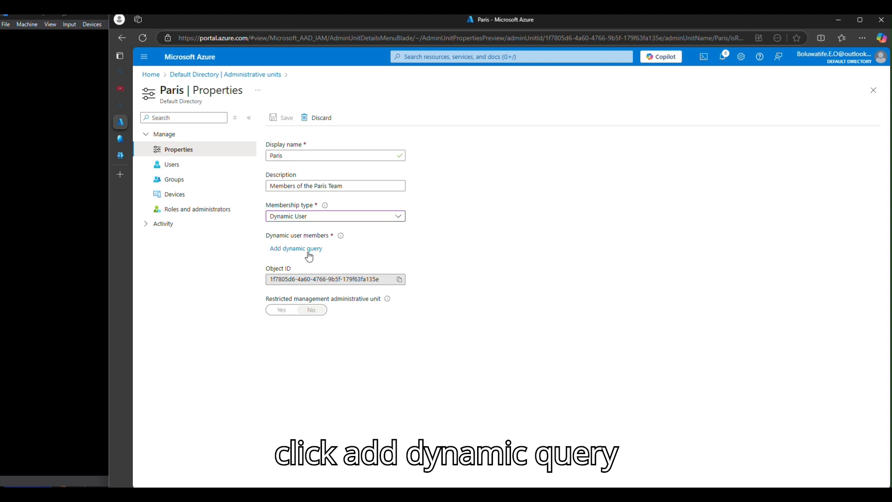
click(308, 251)
- Add an expression to the dynamic membership rules, joined with And and based on the country property
click(167, 197)
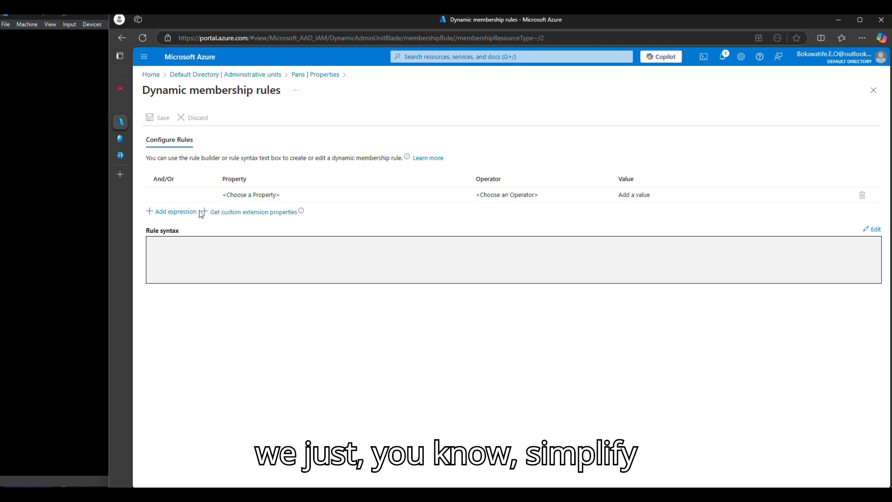
click(205, 212)
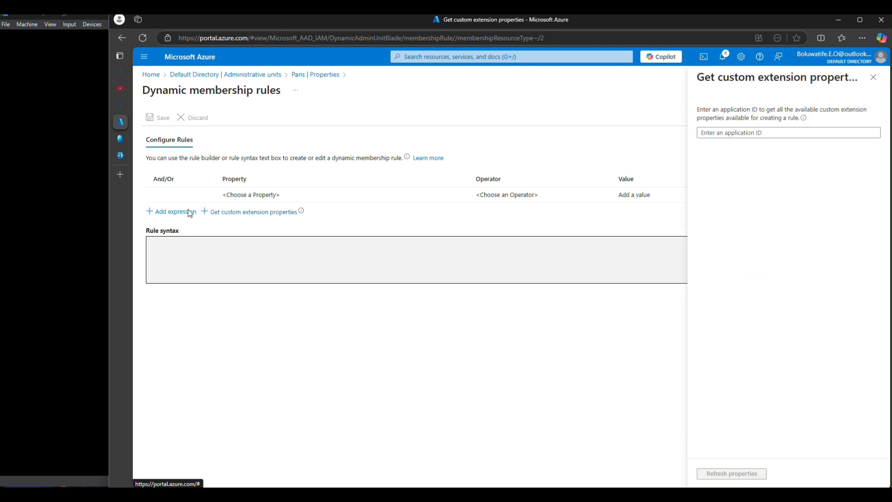
click(151, 213)
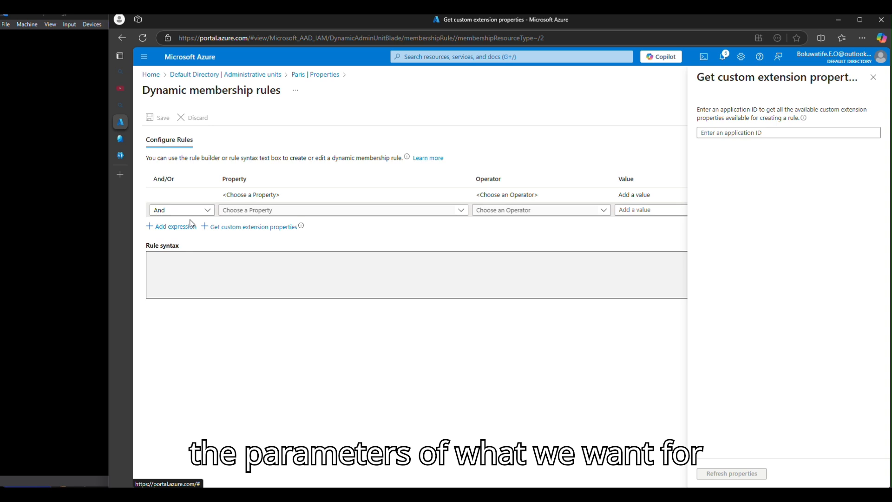
click(208, 212)
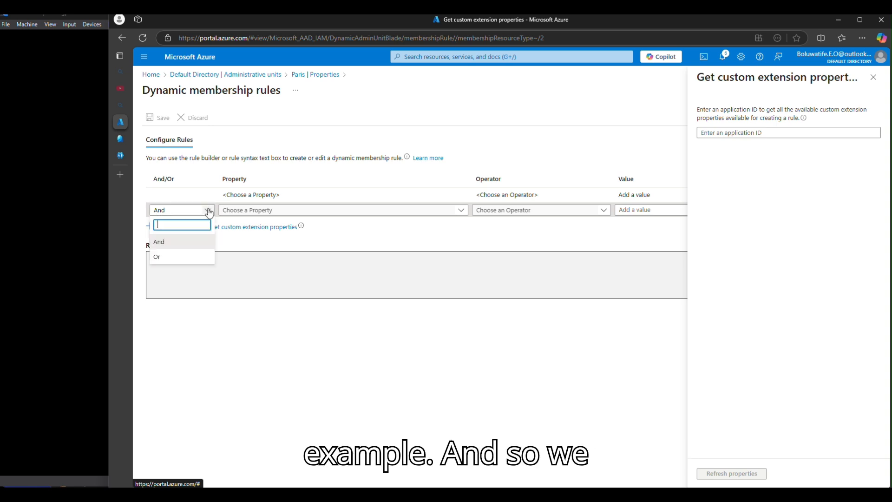
click(183, 242)
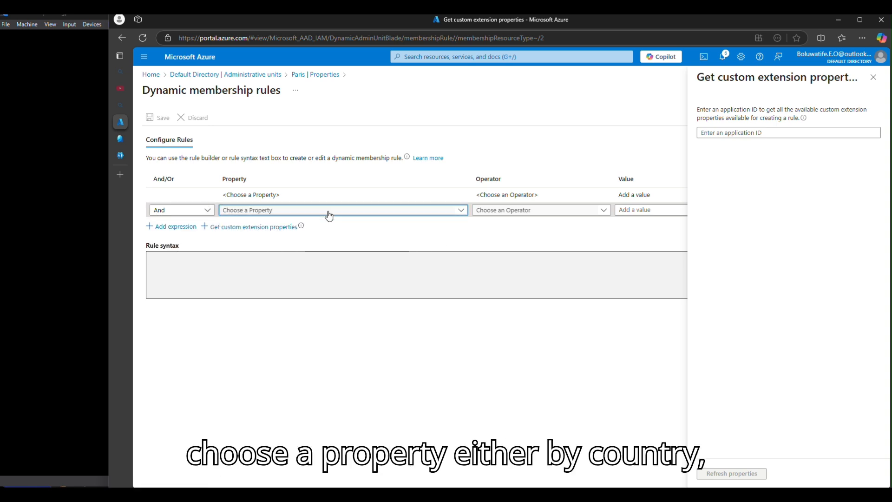
click(329, 213)
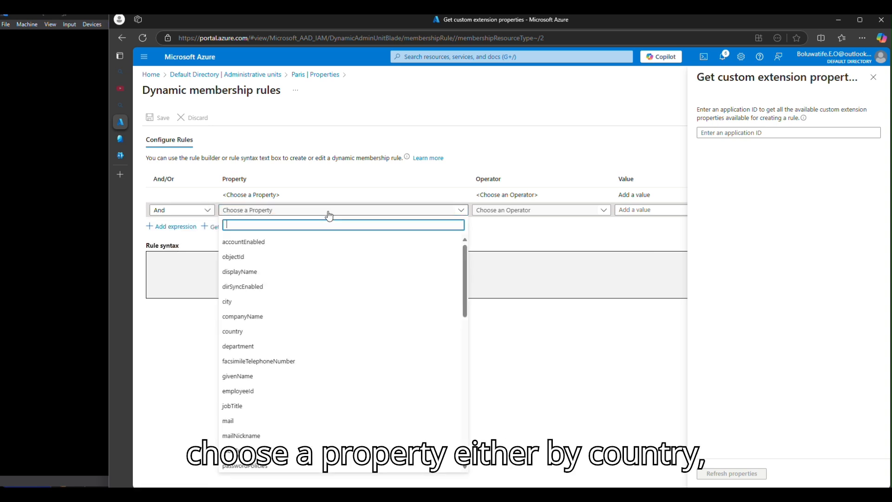
click(308, 332)
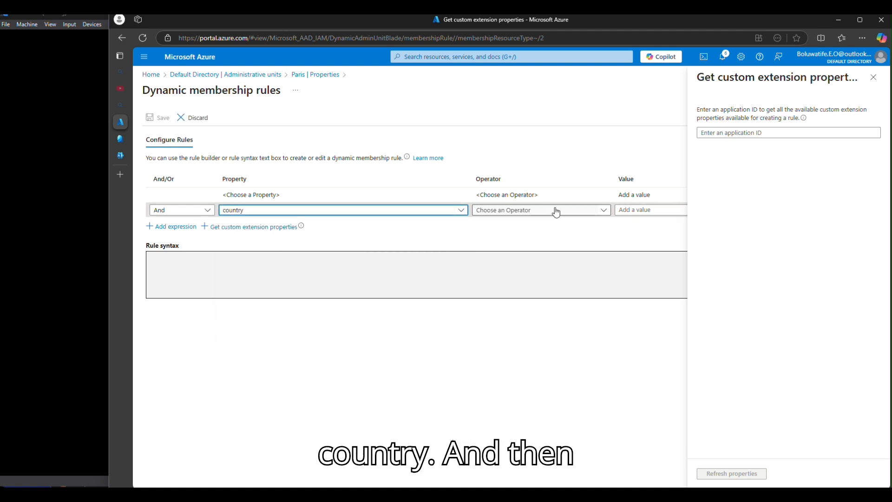
- Set the country expression's operator to Equals and its value to France, closing the custom extension properties pane
click(595, 210)
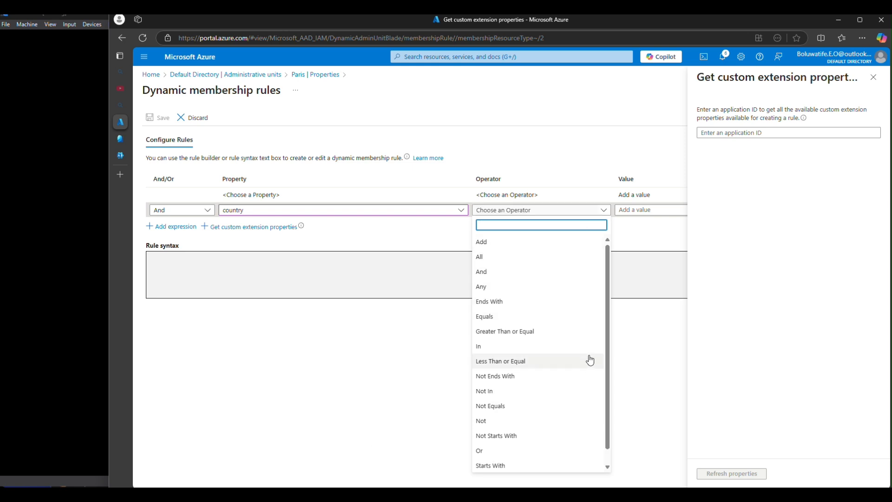
click(548, 315)
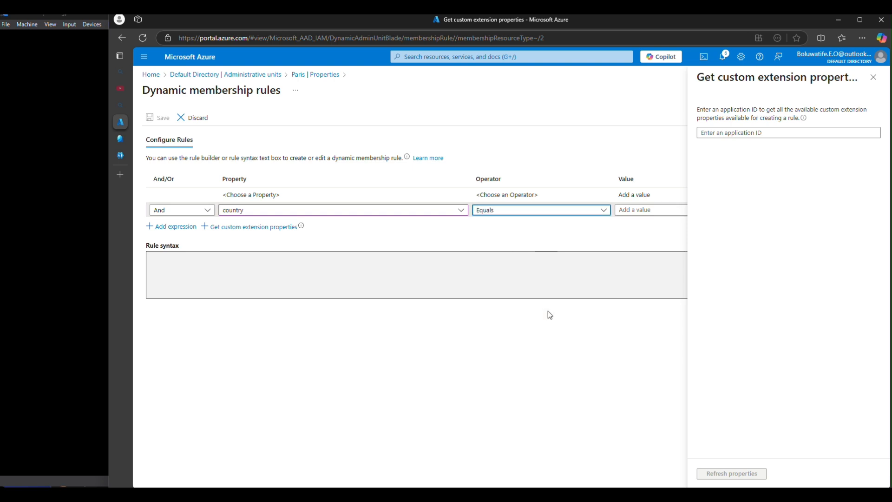
click(658, 210)
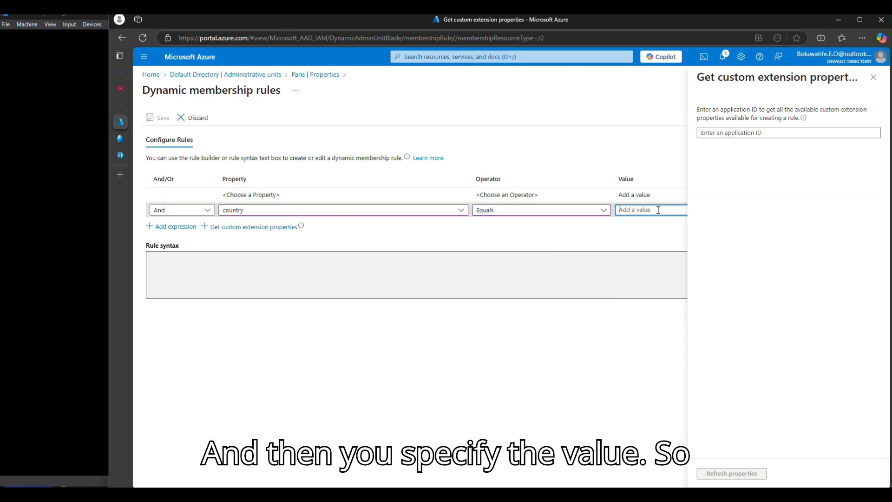
click(873, 78)
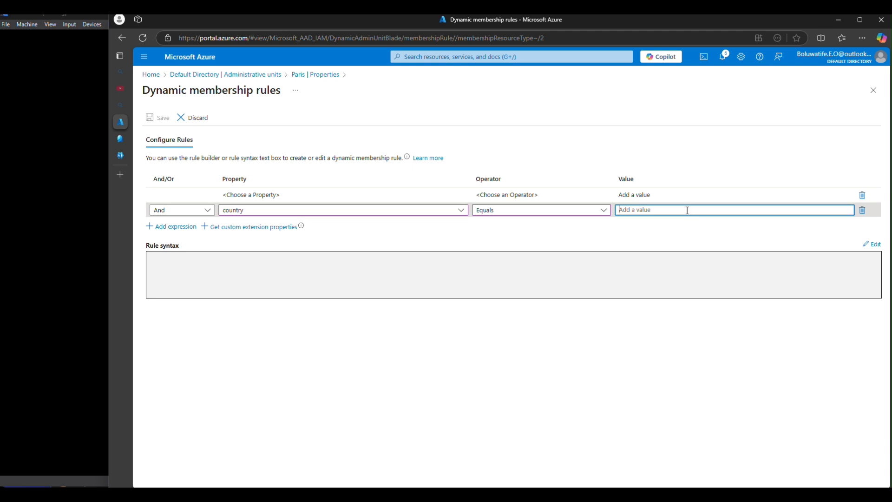
text(France)
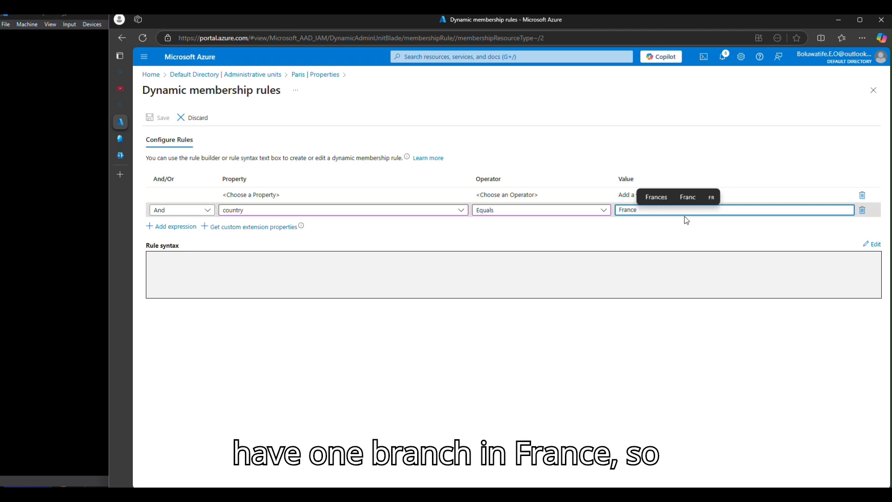
click(808, 237)
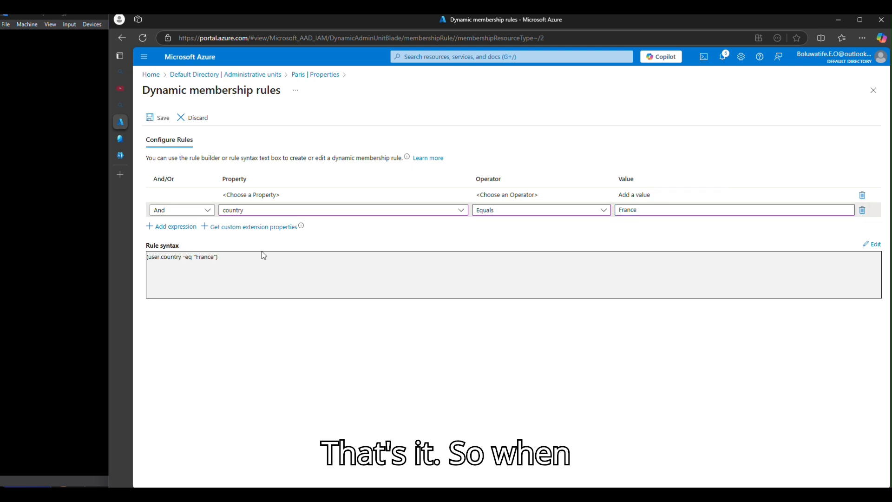